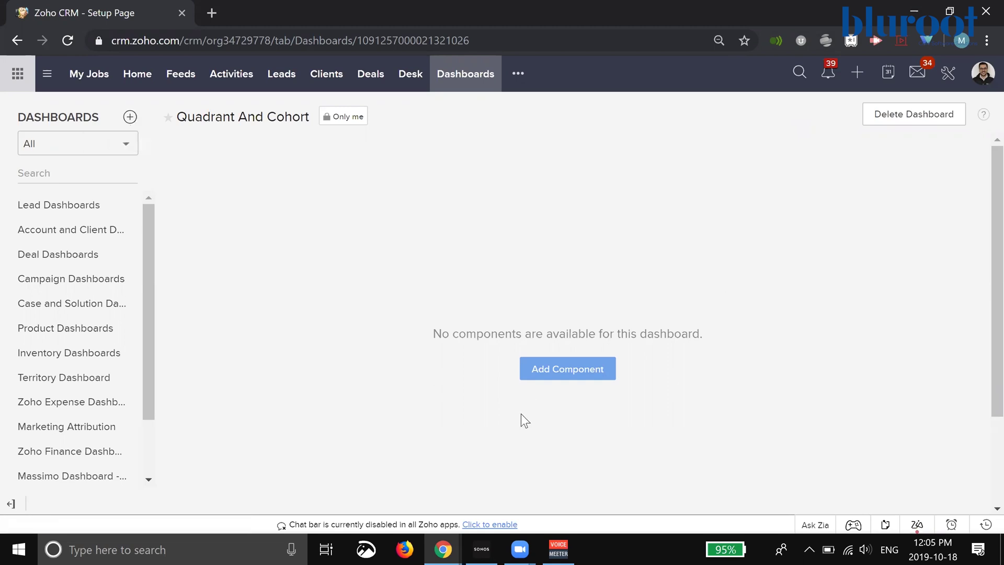
- Add a new Cohort component to the empty dashboard
left_click(548, 378)
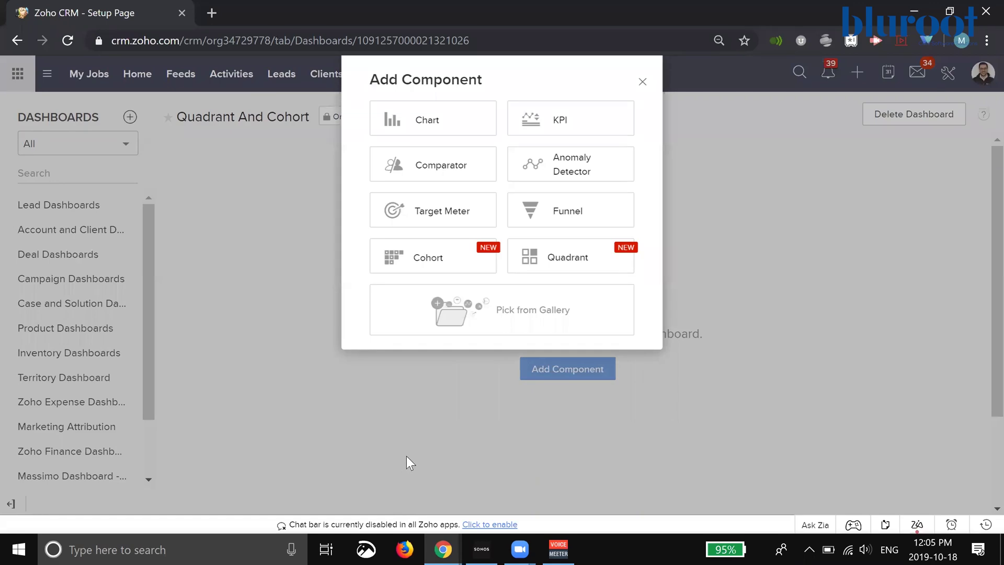
left_click(441, 261)
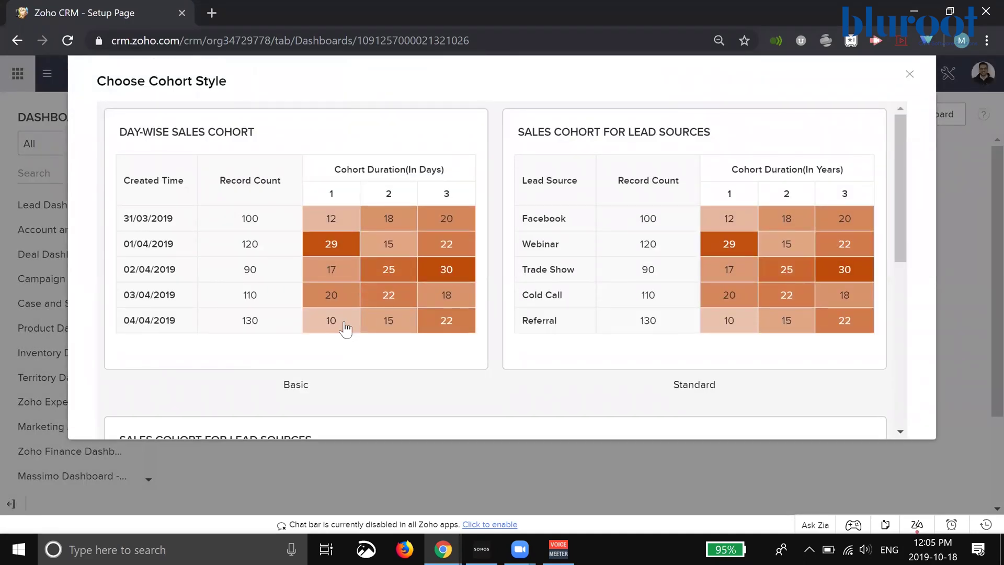
- Choose the Basic cohort style and name the component 'Deals Closing Analysis'
left_click(271, 268)
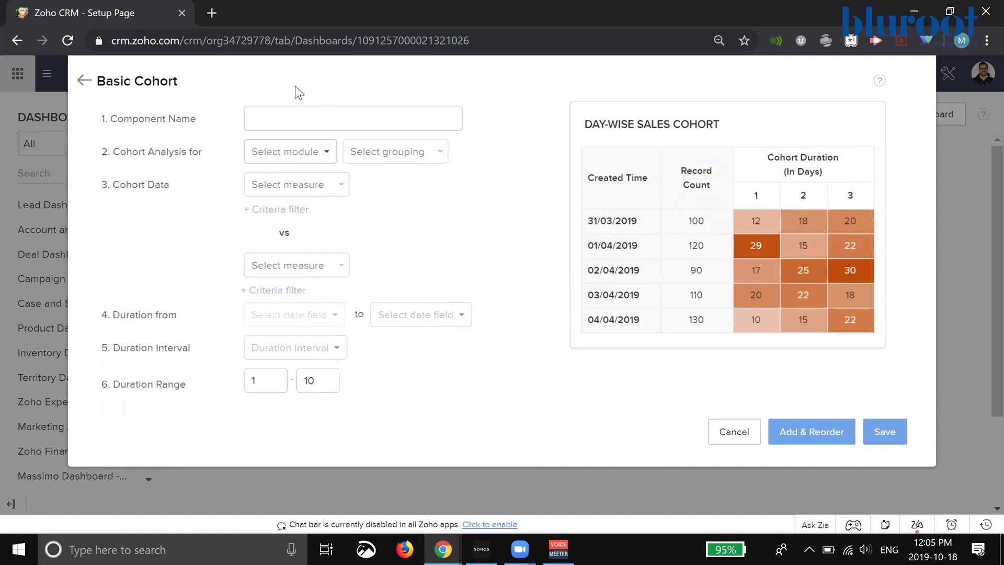
left_click(297, 110)
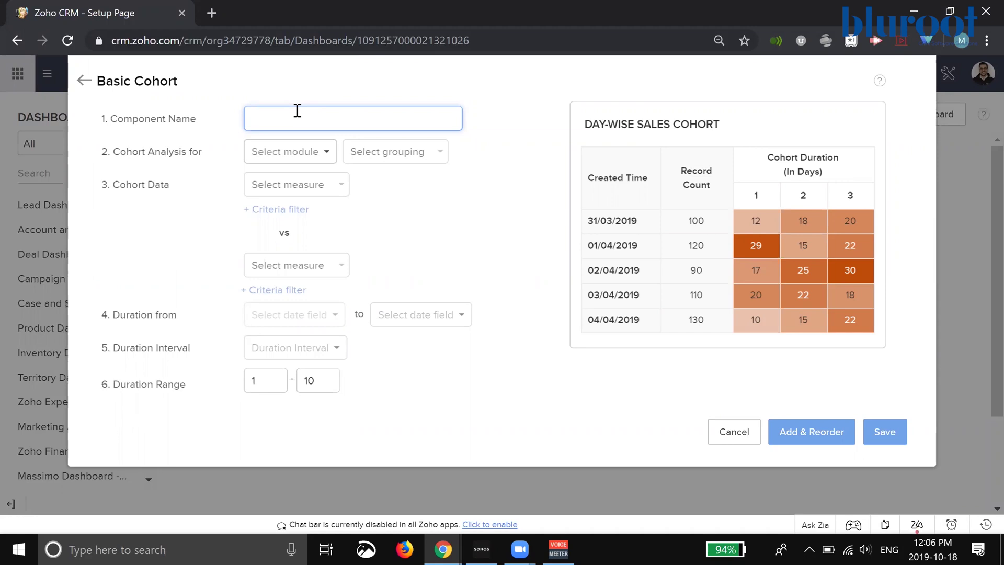
type("Deals Closing Analysis")
- Analyse the Deals module, grouping cohorts by Created Time by month
left_click(297, 156)
scroll(288, 243, "down", 1)
scroll(287, 243, "down", 2)
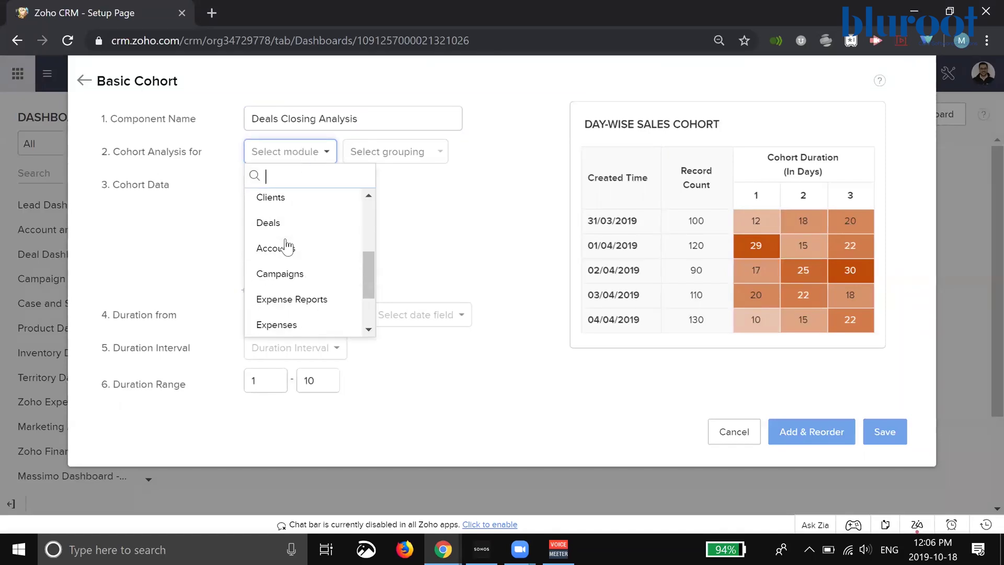
left_click(296, 225)
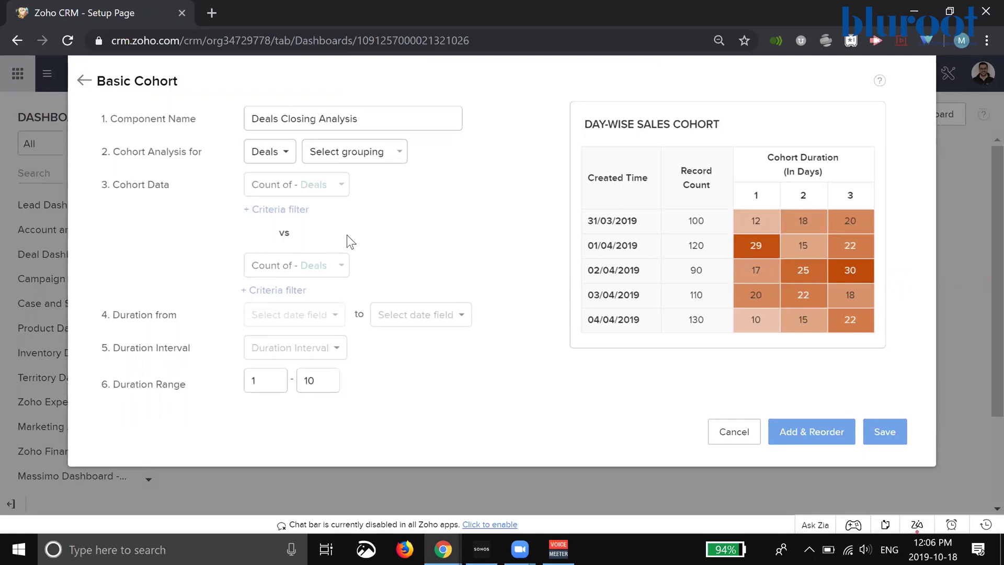
left_click(366, 154)
scroll(380, 243, "down", 2)
mouse_move(377, 264)
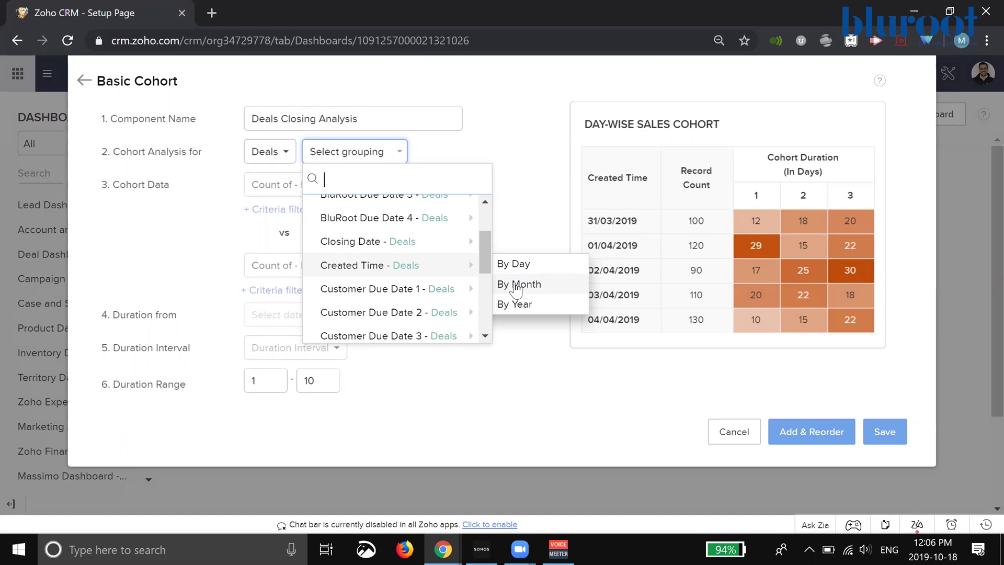
left_click(516, 284)
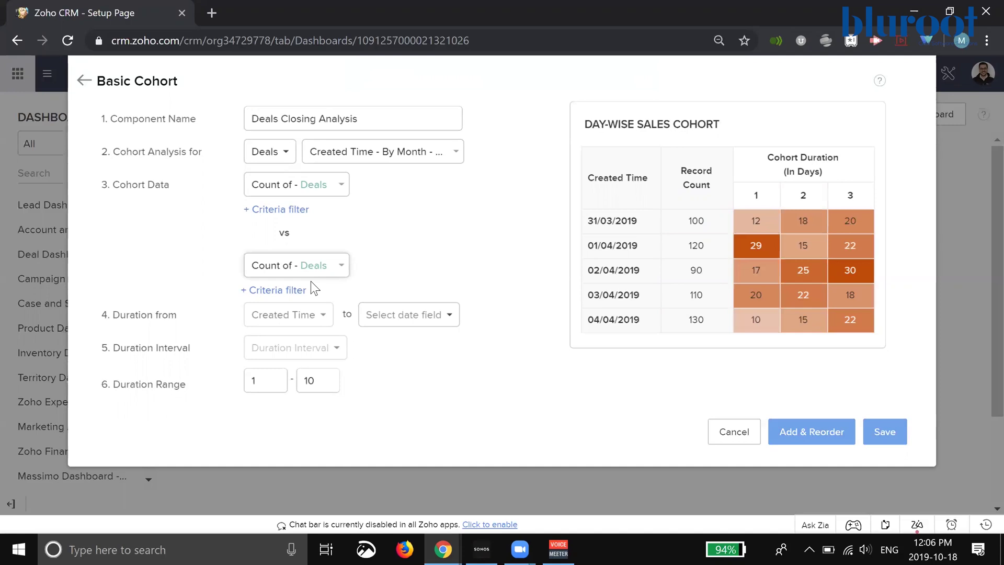
- Add a criteria filter on the second measure: Stage is Closed Won
left_click(275, 294)
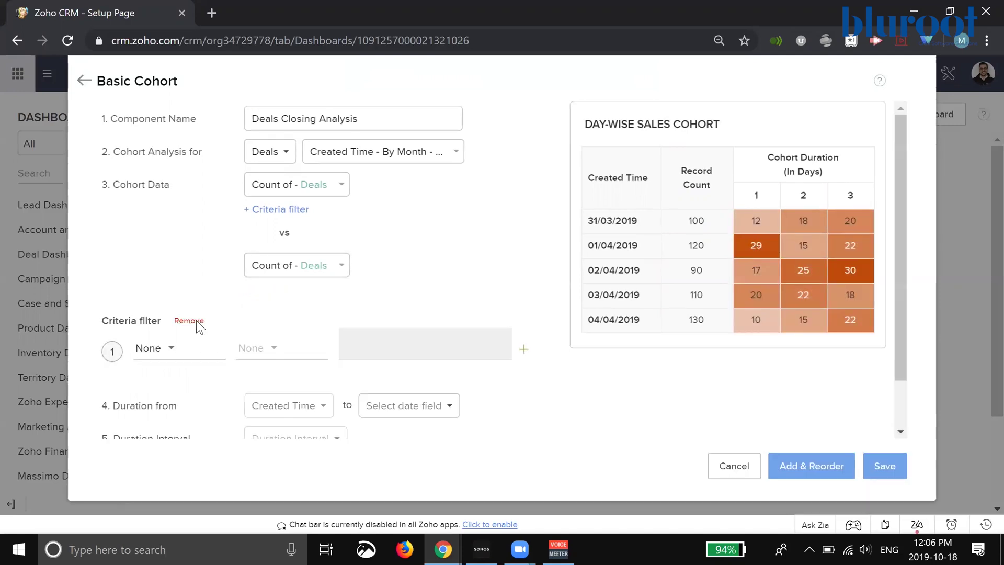
left_click(161, 349)
type("stage")
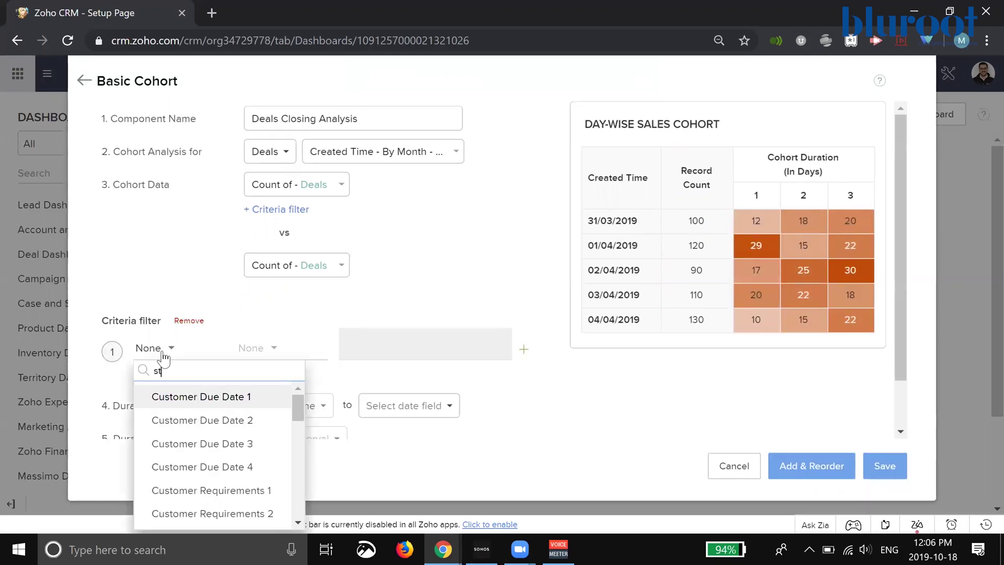
left_click(167, 396)
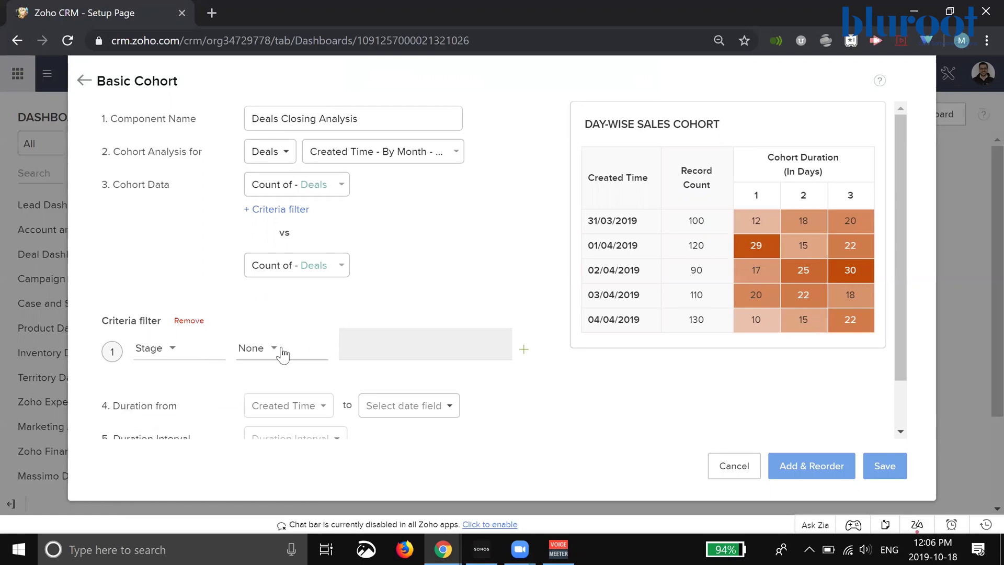
left_click(277, 349)
left_click(354, 343)
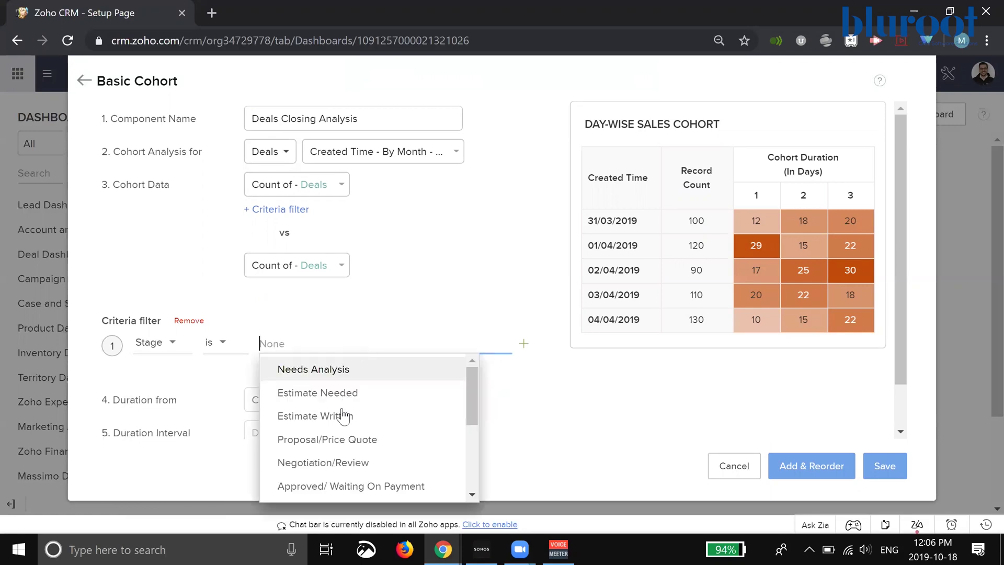
scroll(338, 411, "down", 5)
scroll(340, 416, "up", 1)
left_click(361, 428)
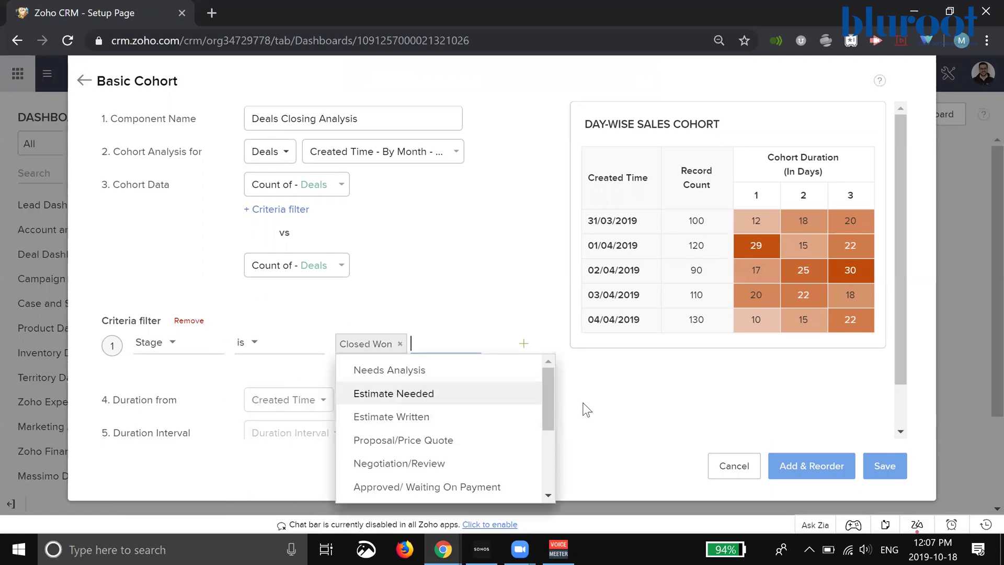
left_click(575, 402)
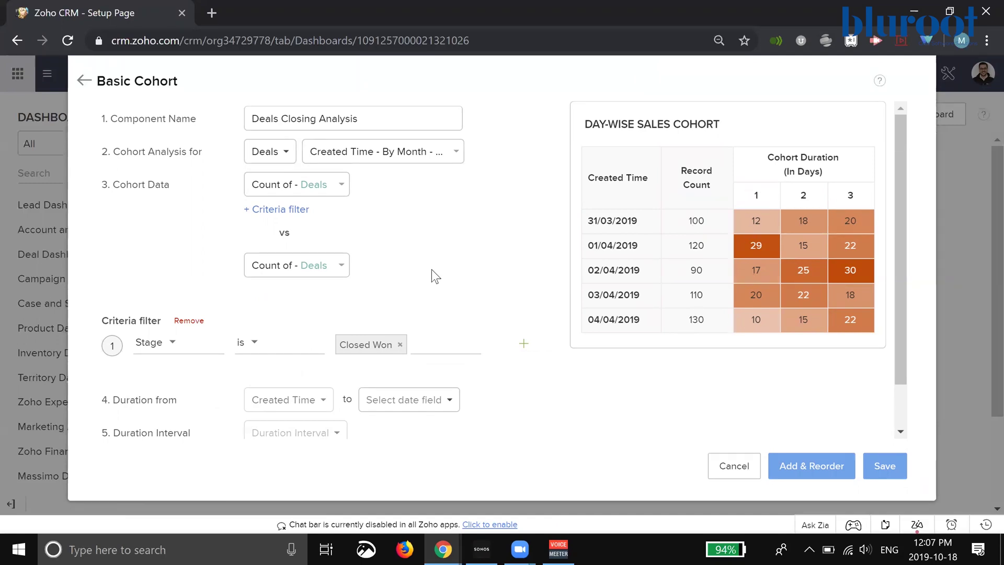
- Measure duration up to the Closing Date with a monthly duration interval
scroll(447, 291, "down", 1)
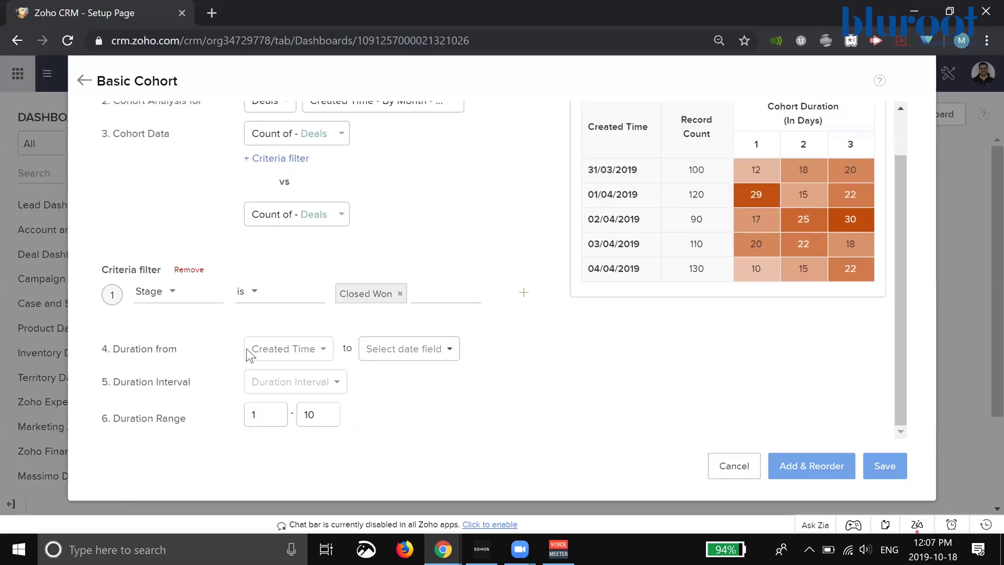
left_click(408, 353)
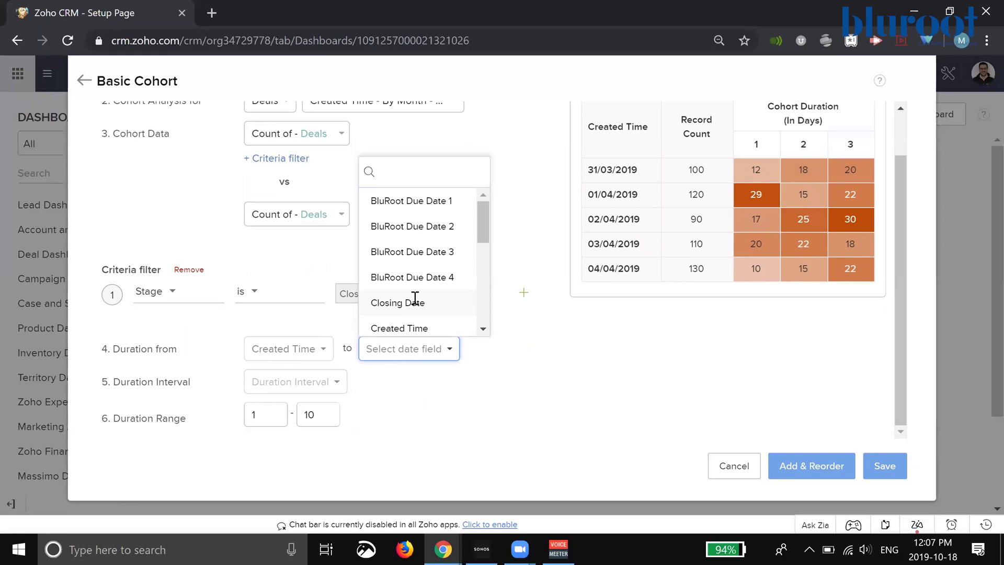
left_click(413, 302)
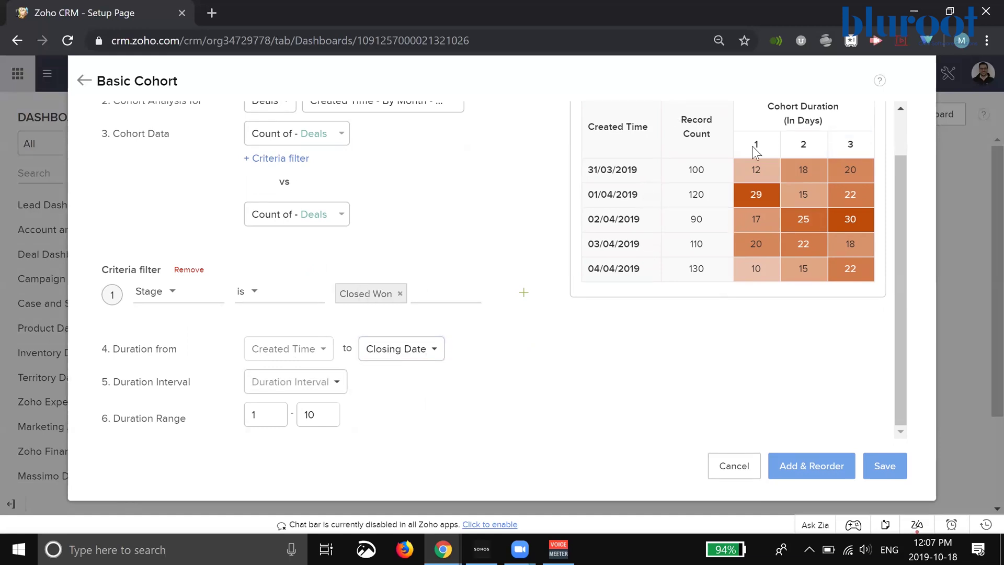
left_click(335, 384)
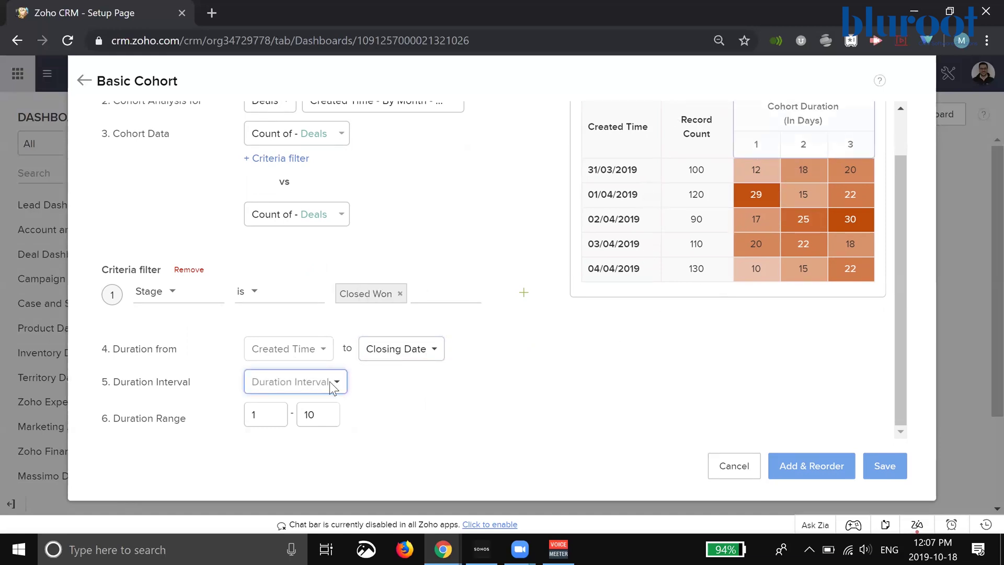
left_click(303, 458)
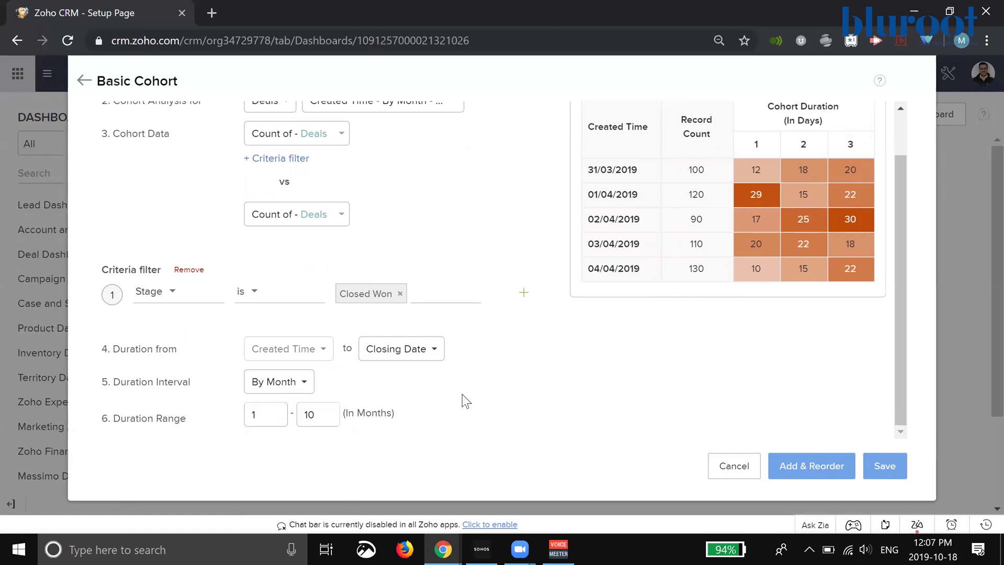
scroll(502, 422, "up", 1)
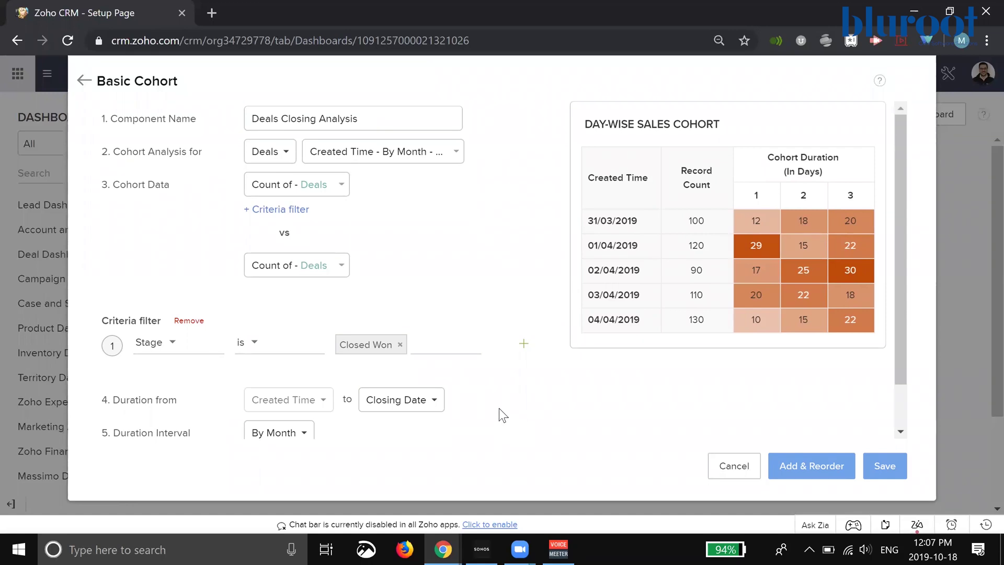
- Filter the cohort to Created Time age in days <= 365 and save the component
left_click(285, 210)
left_click(148, 268)
type("creat")
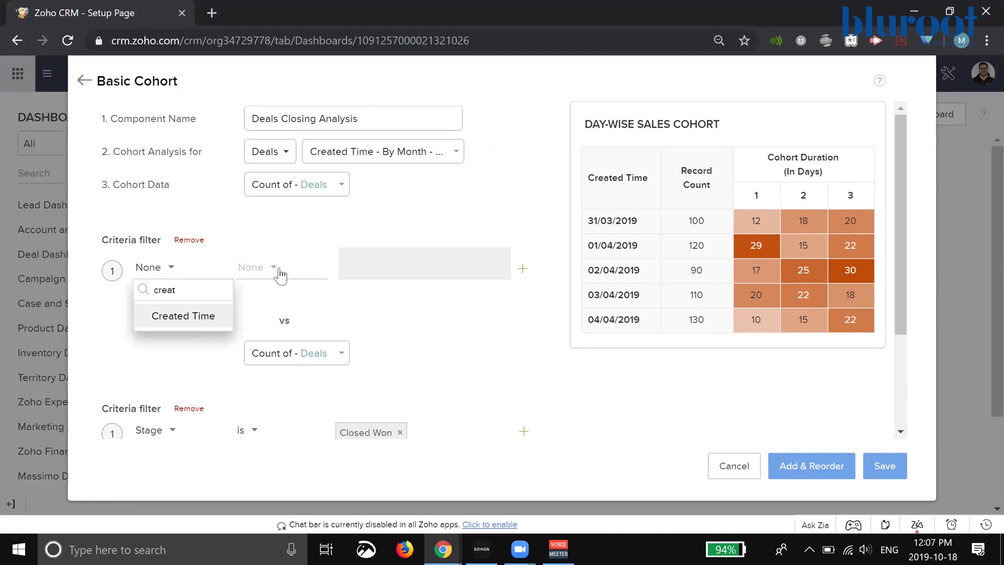
left_click(214, 319)
scroll(300, 340, "down", 7)
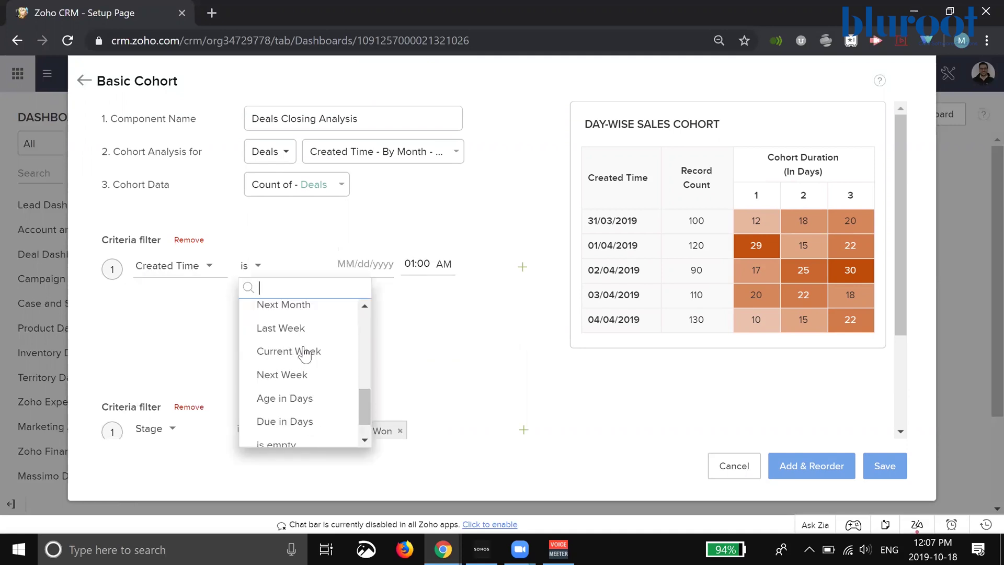
left_click(314, 363)
left_click(352, 265)
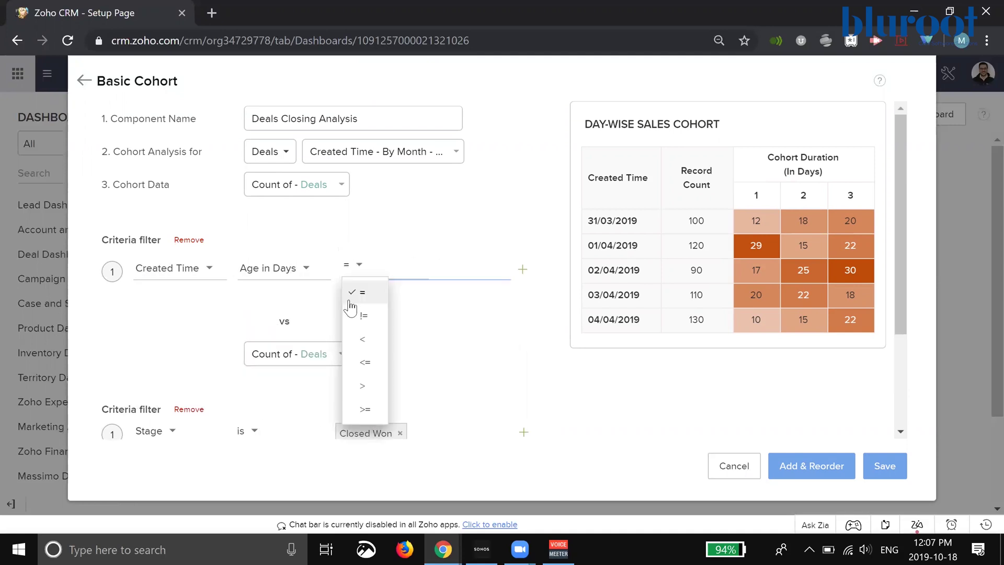
left_click(363, 366)
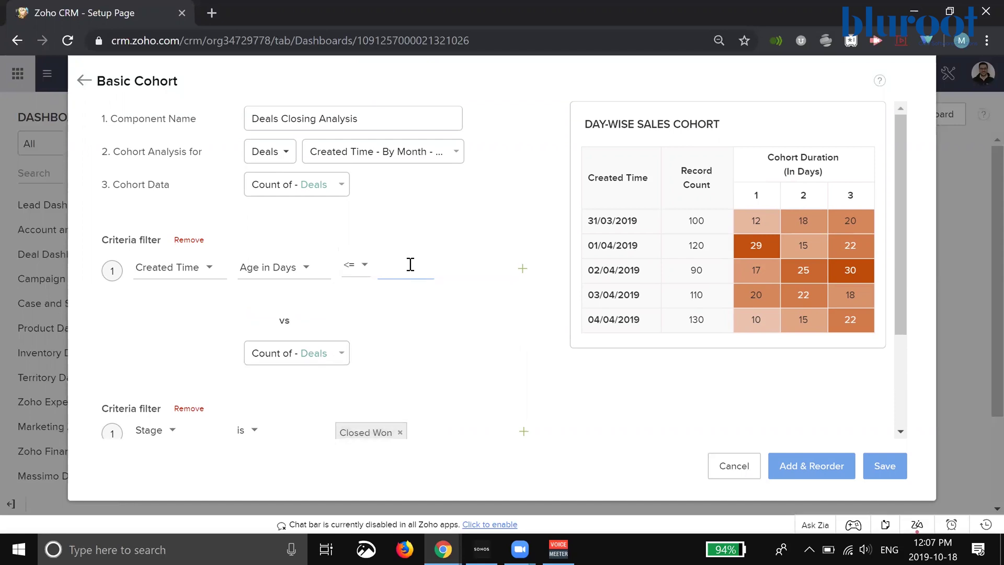
type("365")
scroll(591, 390, "down", 3)
left_click(879, 465)
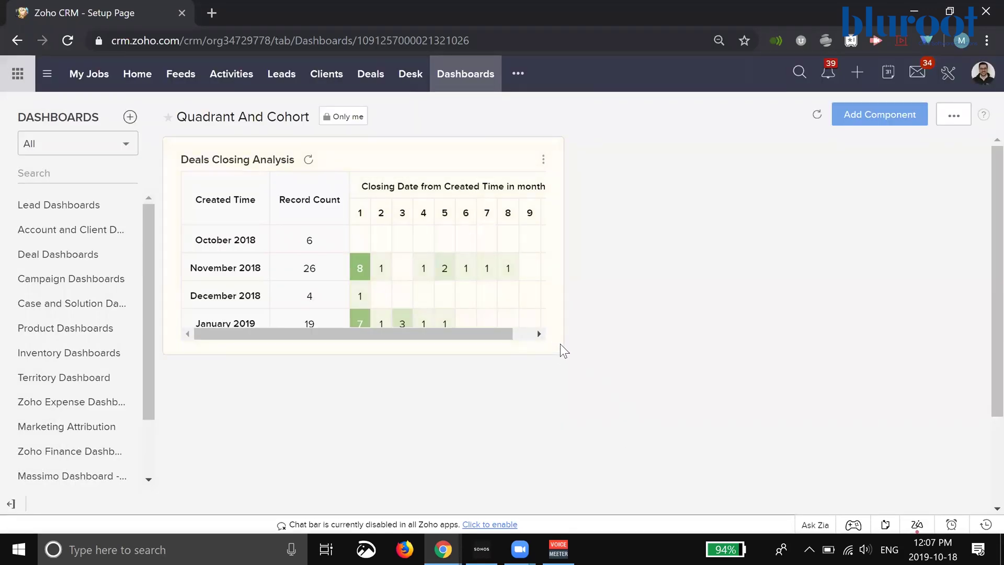
- Resize the Deals Closing Analysis widget wider to show all ten month columns, and save the layout
left_click(544, 160)
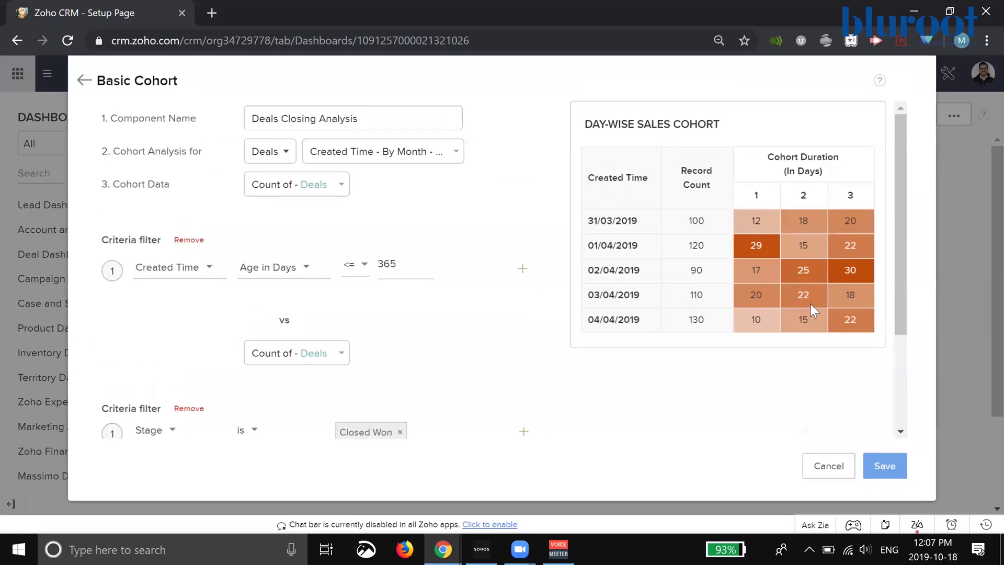
left_click(827, 466)
scroll(442, 285, "down", 3)
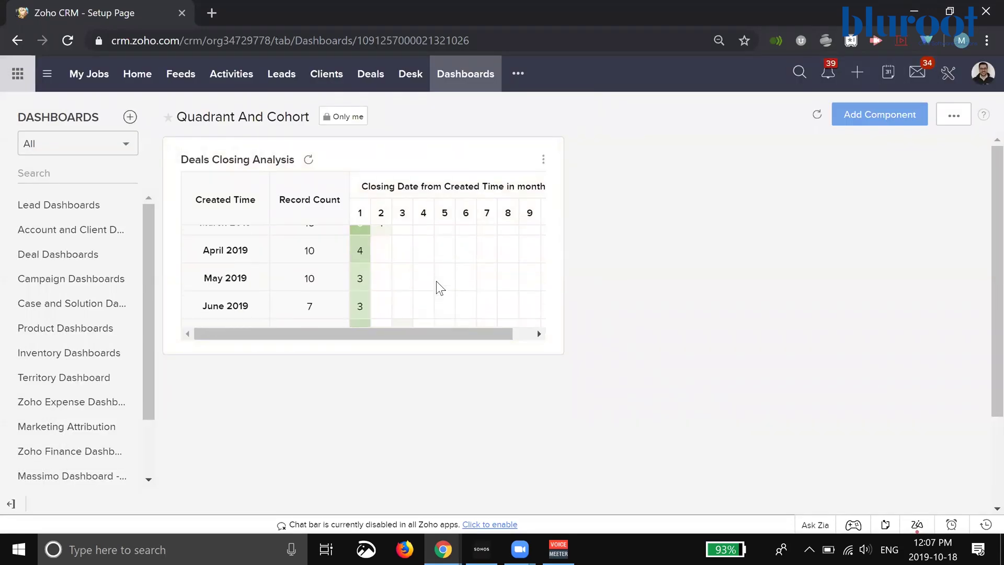
scroll(438, 288, "up", 3)
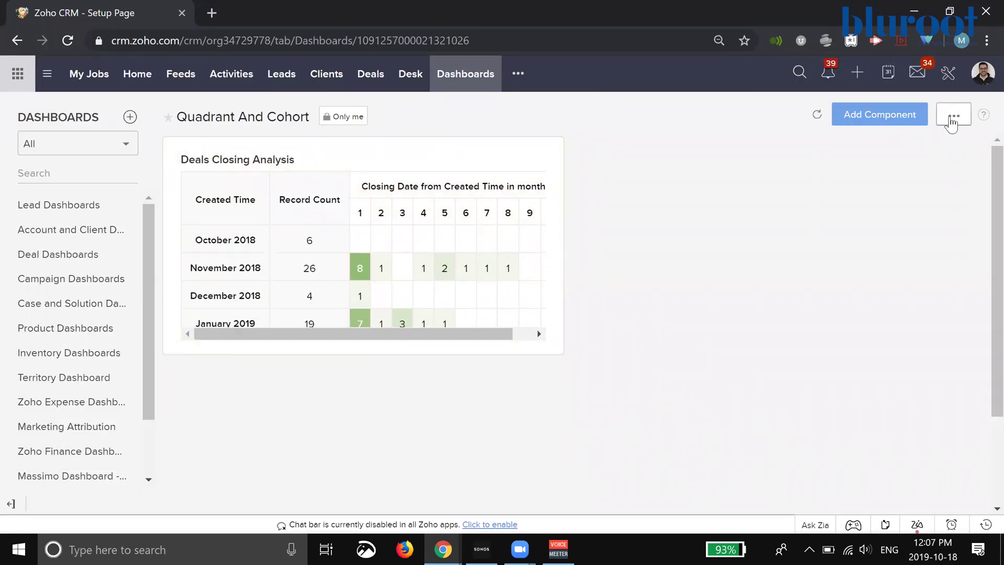
left_click(952, 118)
left_click(902, 170)
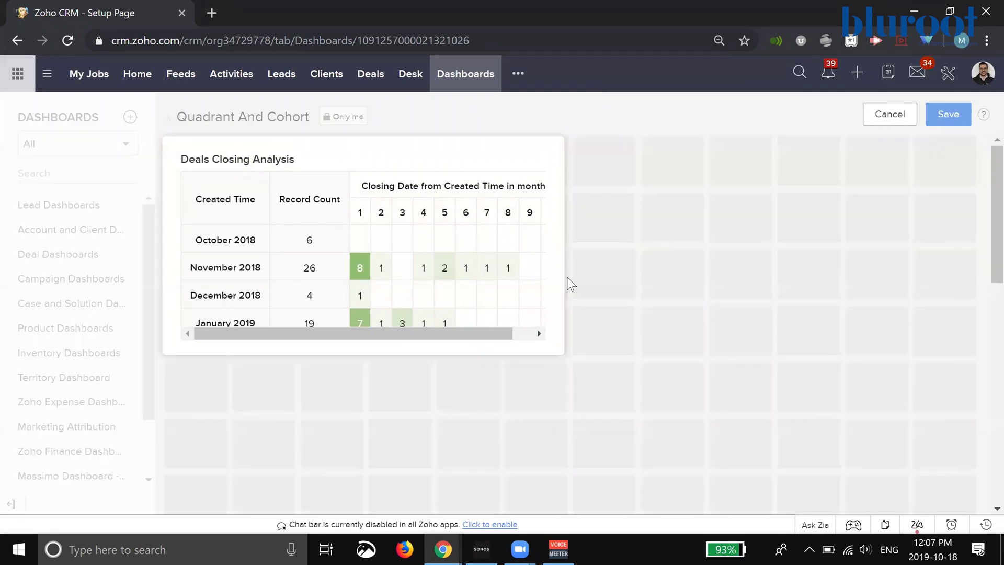
left_click_drag(564, 355, 710, 362)
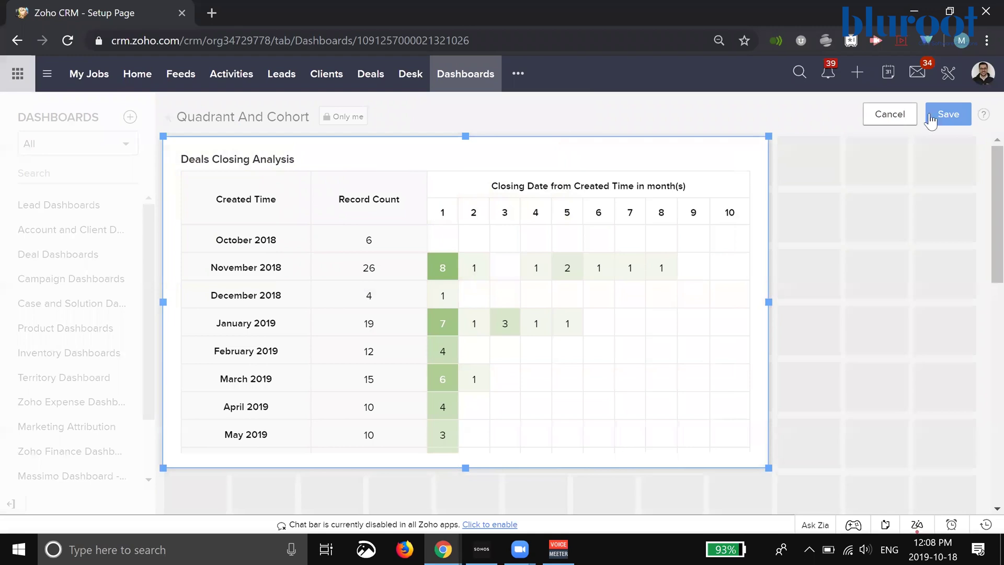
left_click(931, 120)
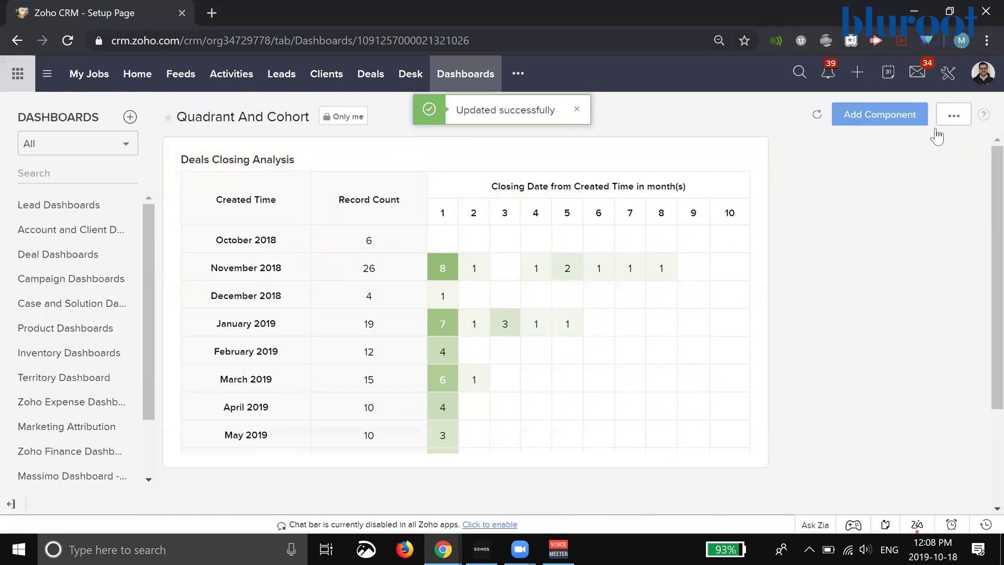
left_click(953, 116)
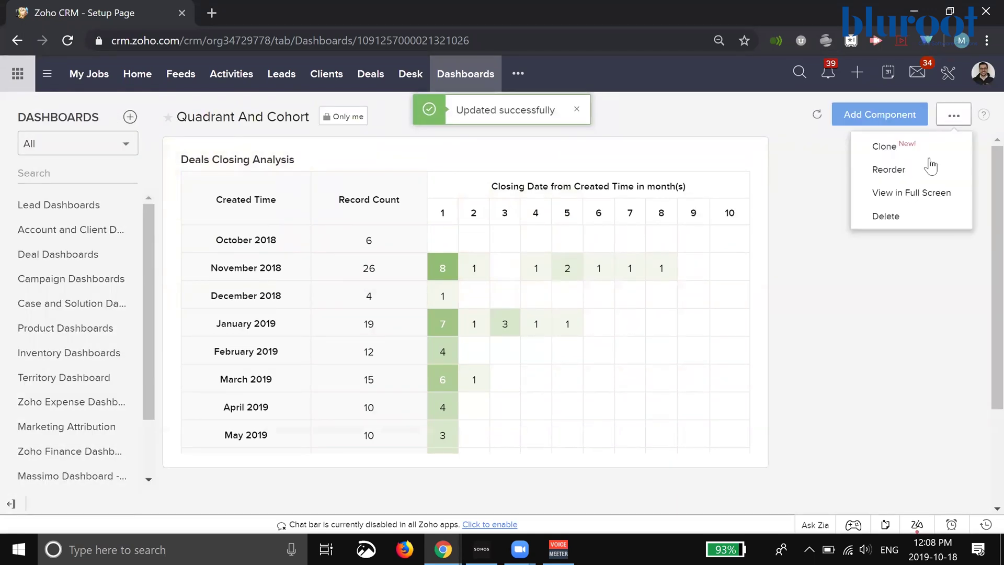
- Show the dashboard in full screen and scroll through the October 2018–October 2019 cohort rows
left_click(911, 193)
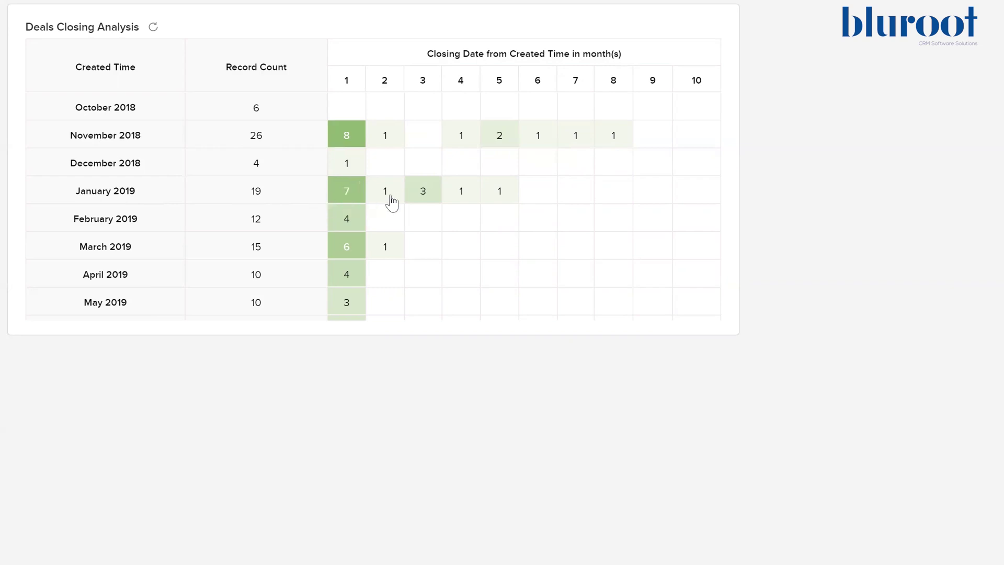
scroll(392, 201, "down", 3)
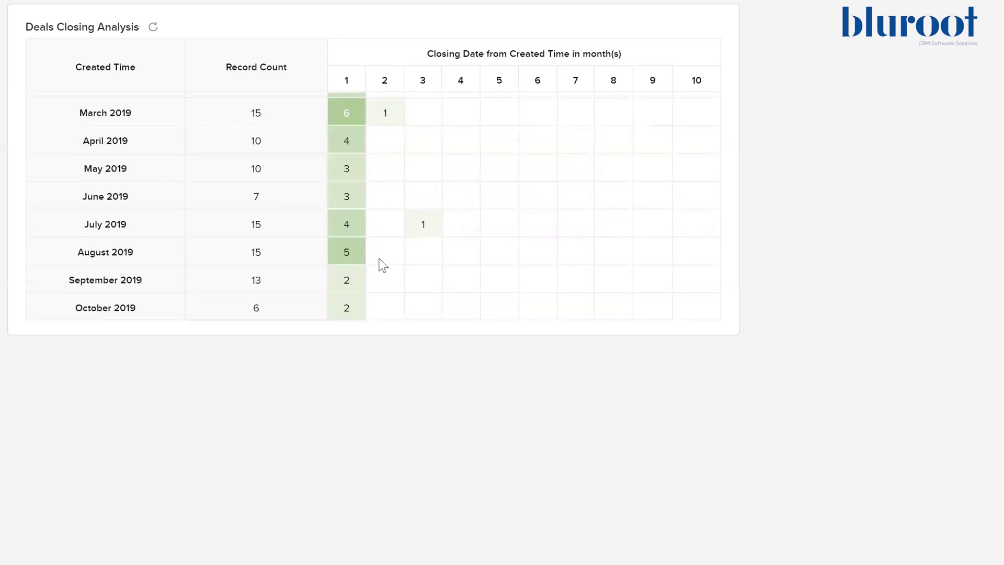
scroll(353, 283, "up", 2)
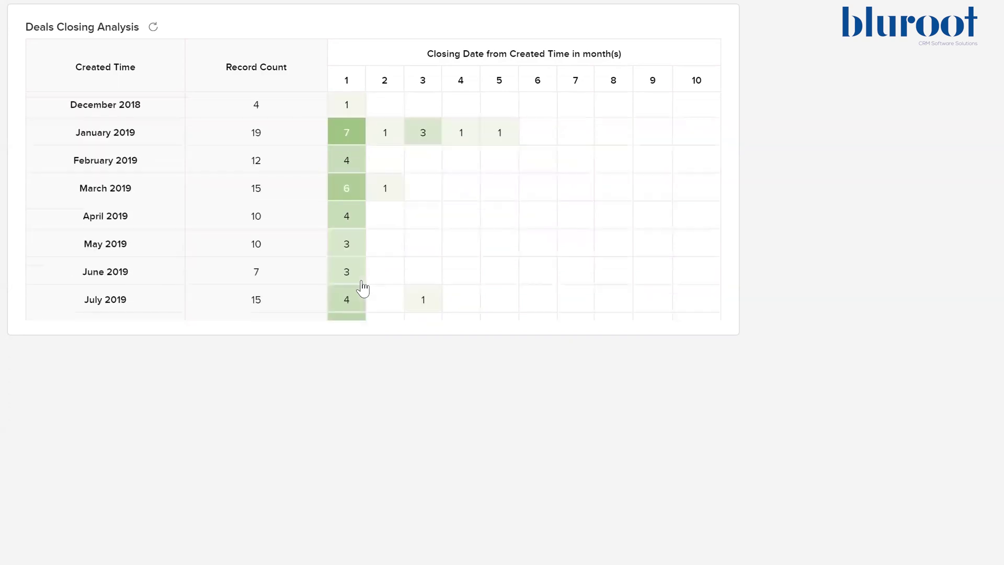
scroll(366, 266, "down", 2)
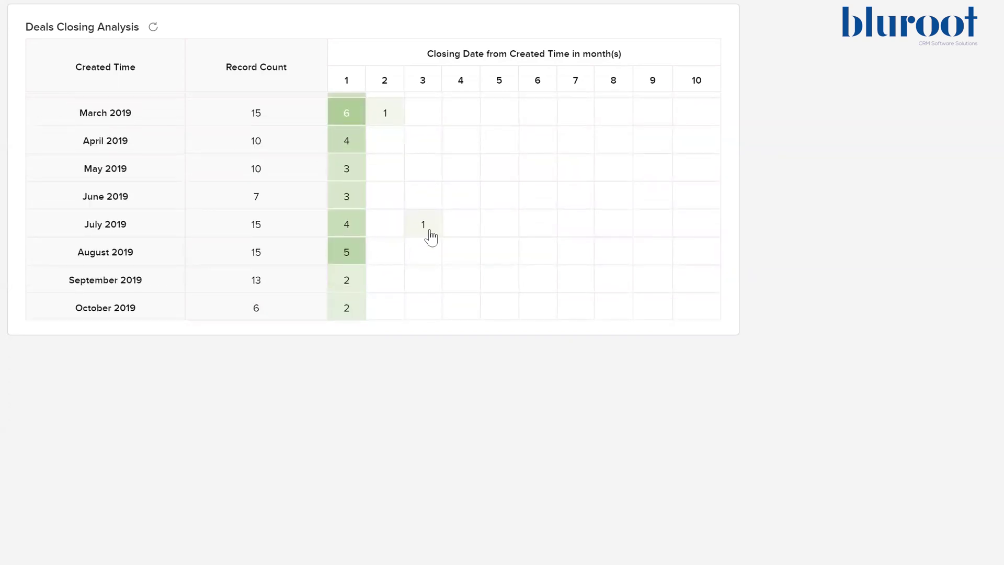
scroll(384, 246, "up", 3)
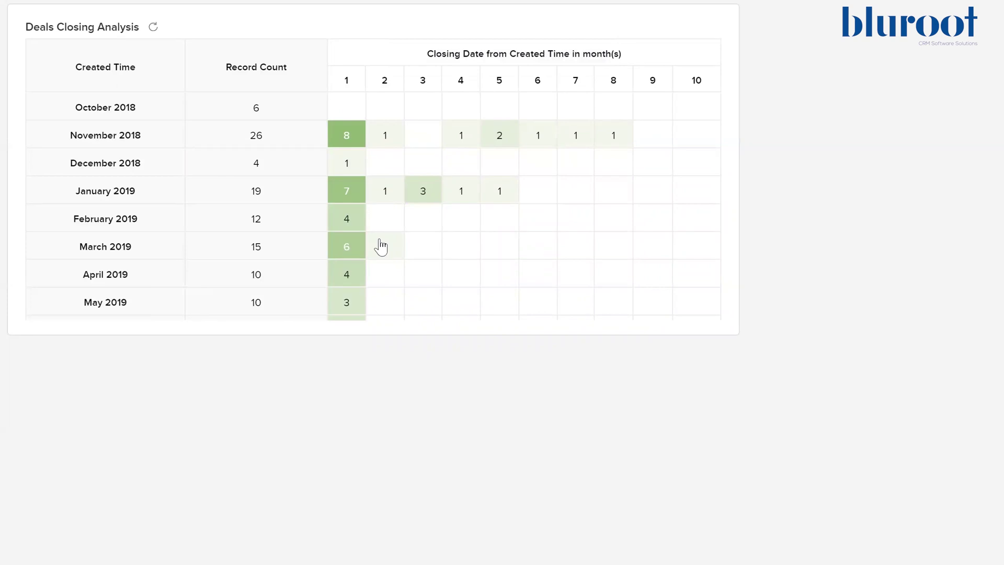